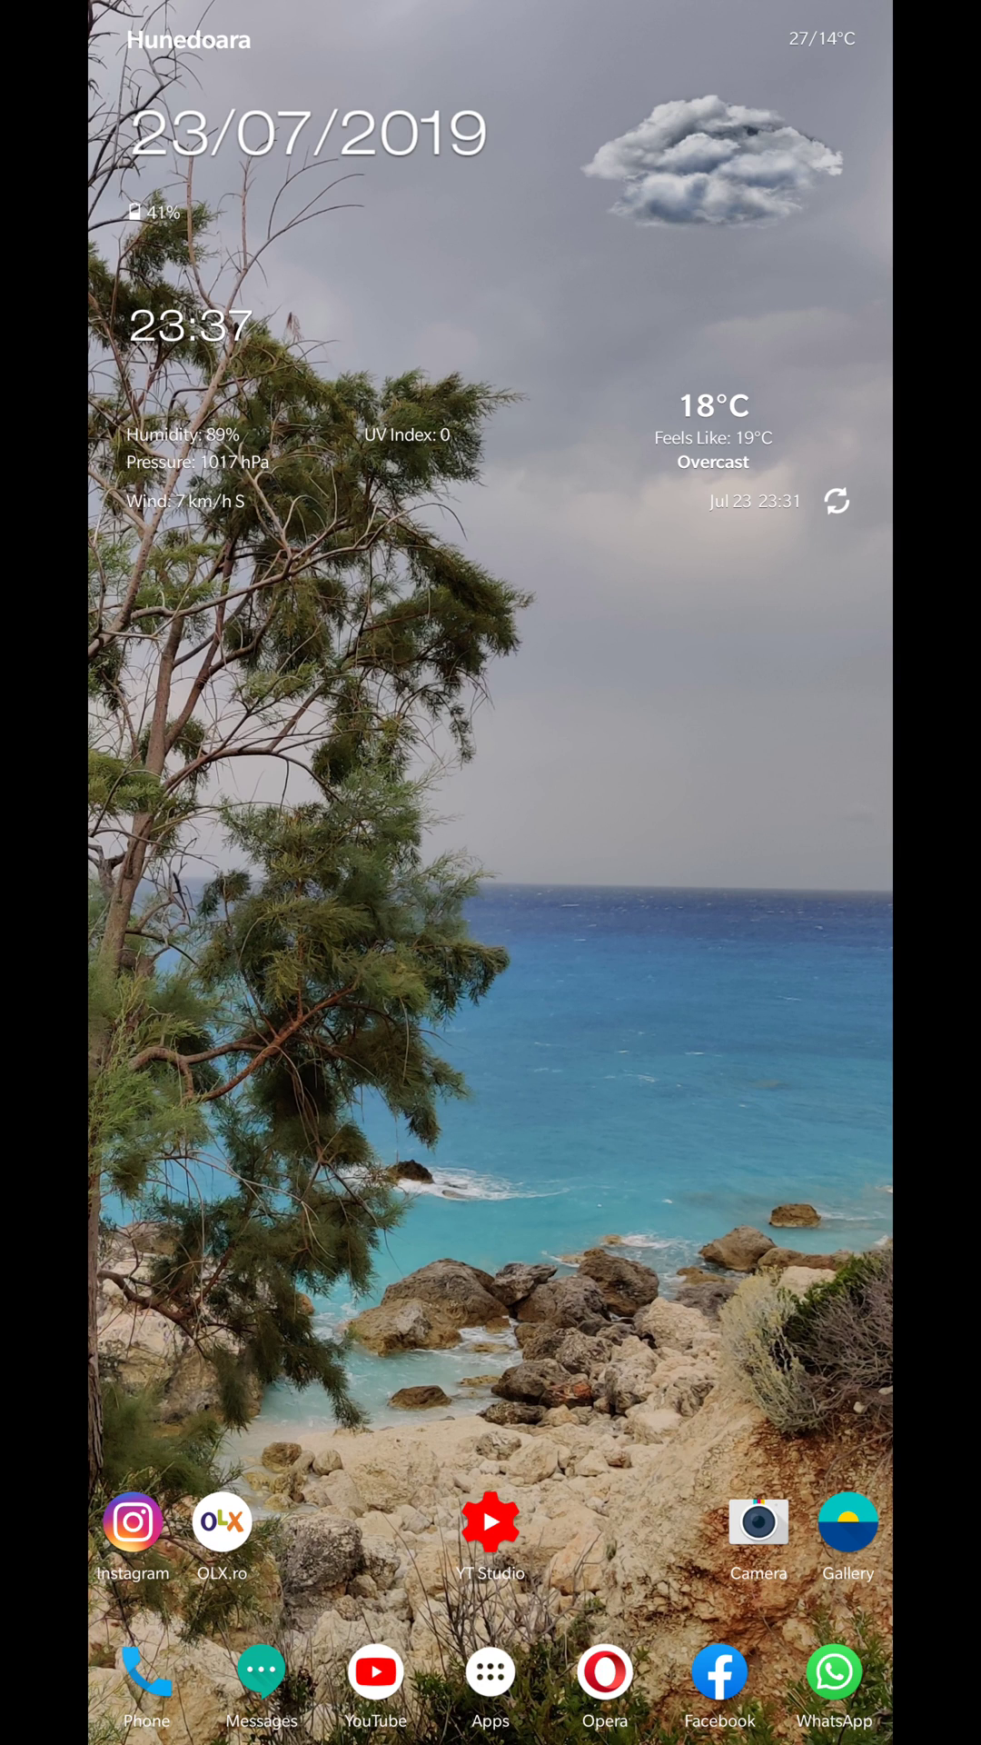
Step: Launch the OnePlusLogKit installer from the app drawer, then dismiss its update prompt back to Home
{"action": "left_click", "coordinate": [491, 1672]}
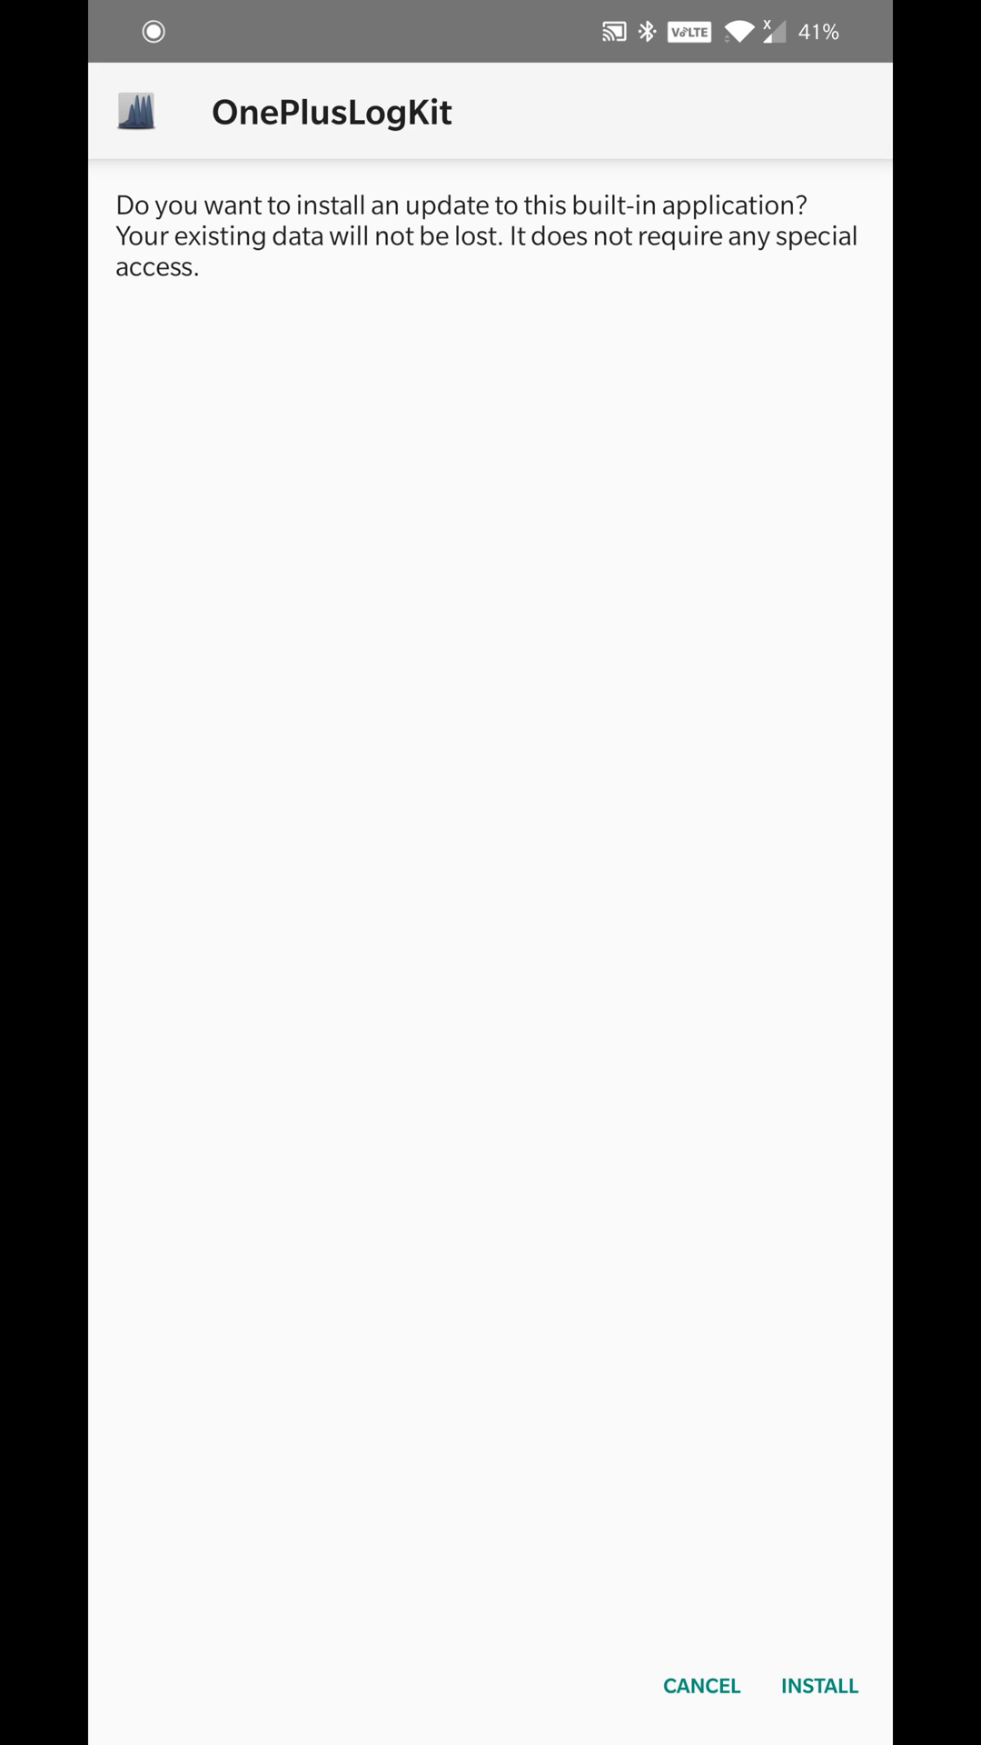
{"action": "key", "text": "Home"}
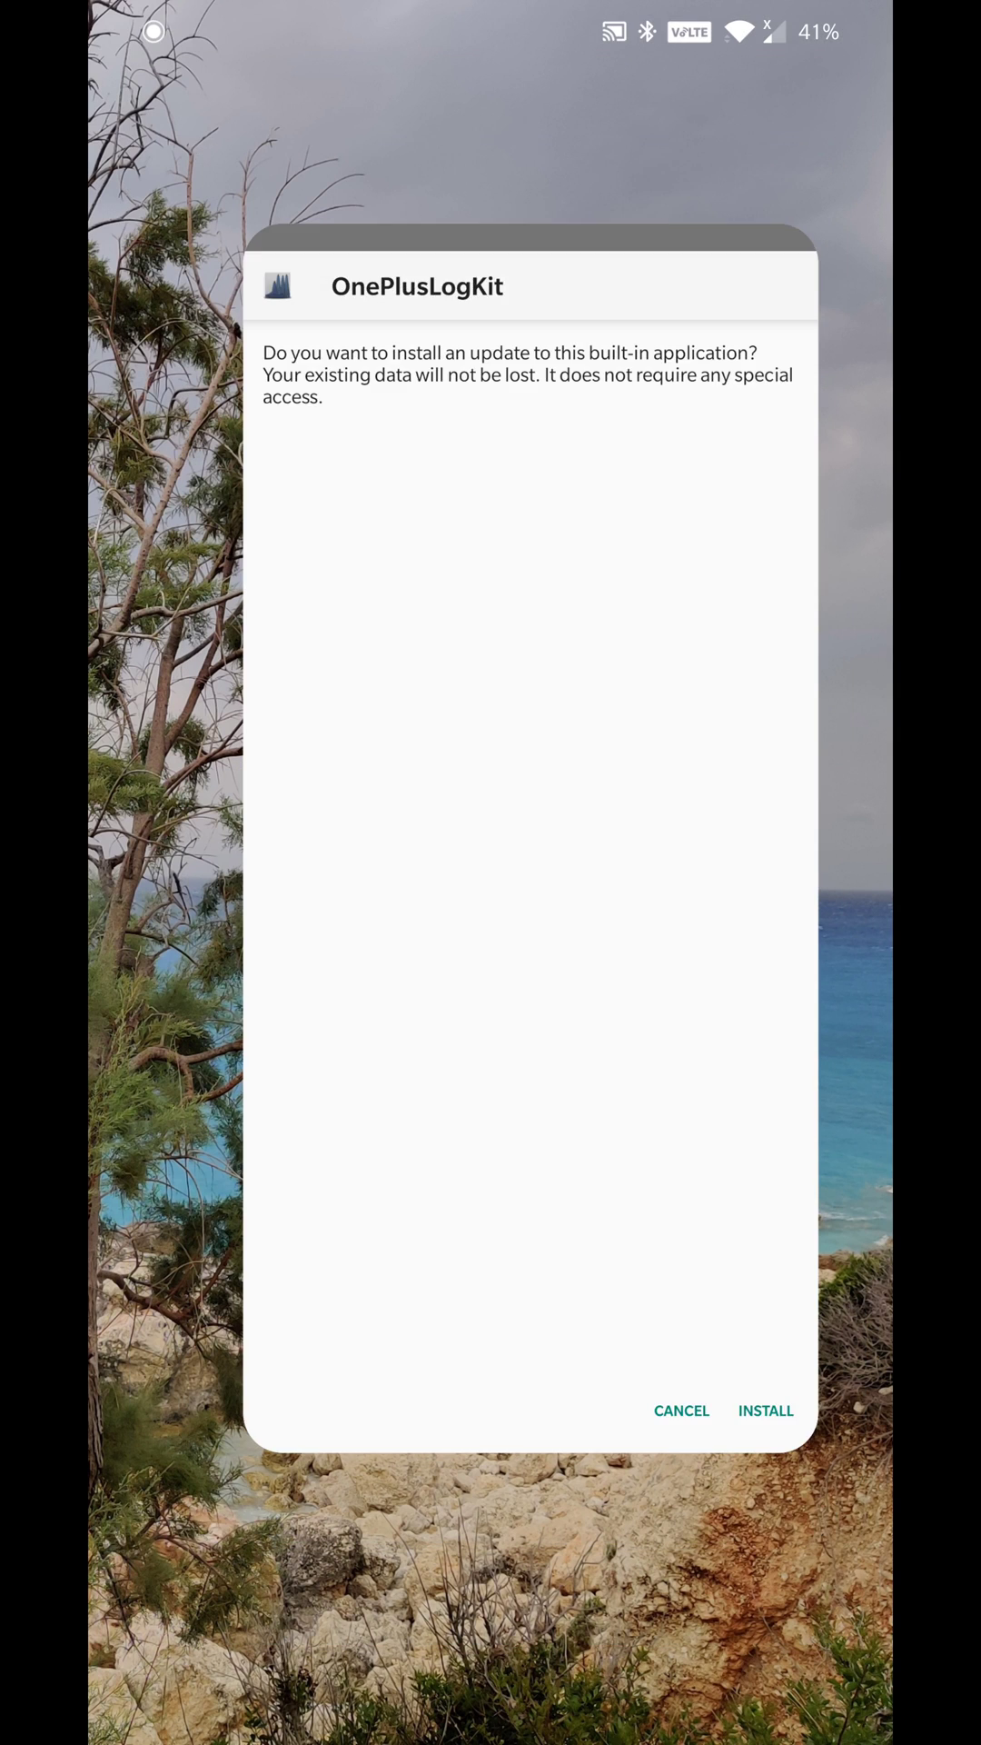
Step: Dial the secret code *#800# in the Phone dialer to unlock the hidden log tool
{"action": "left_click", "coordinate": [146, 1672]}
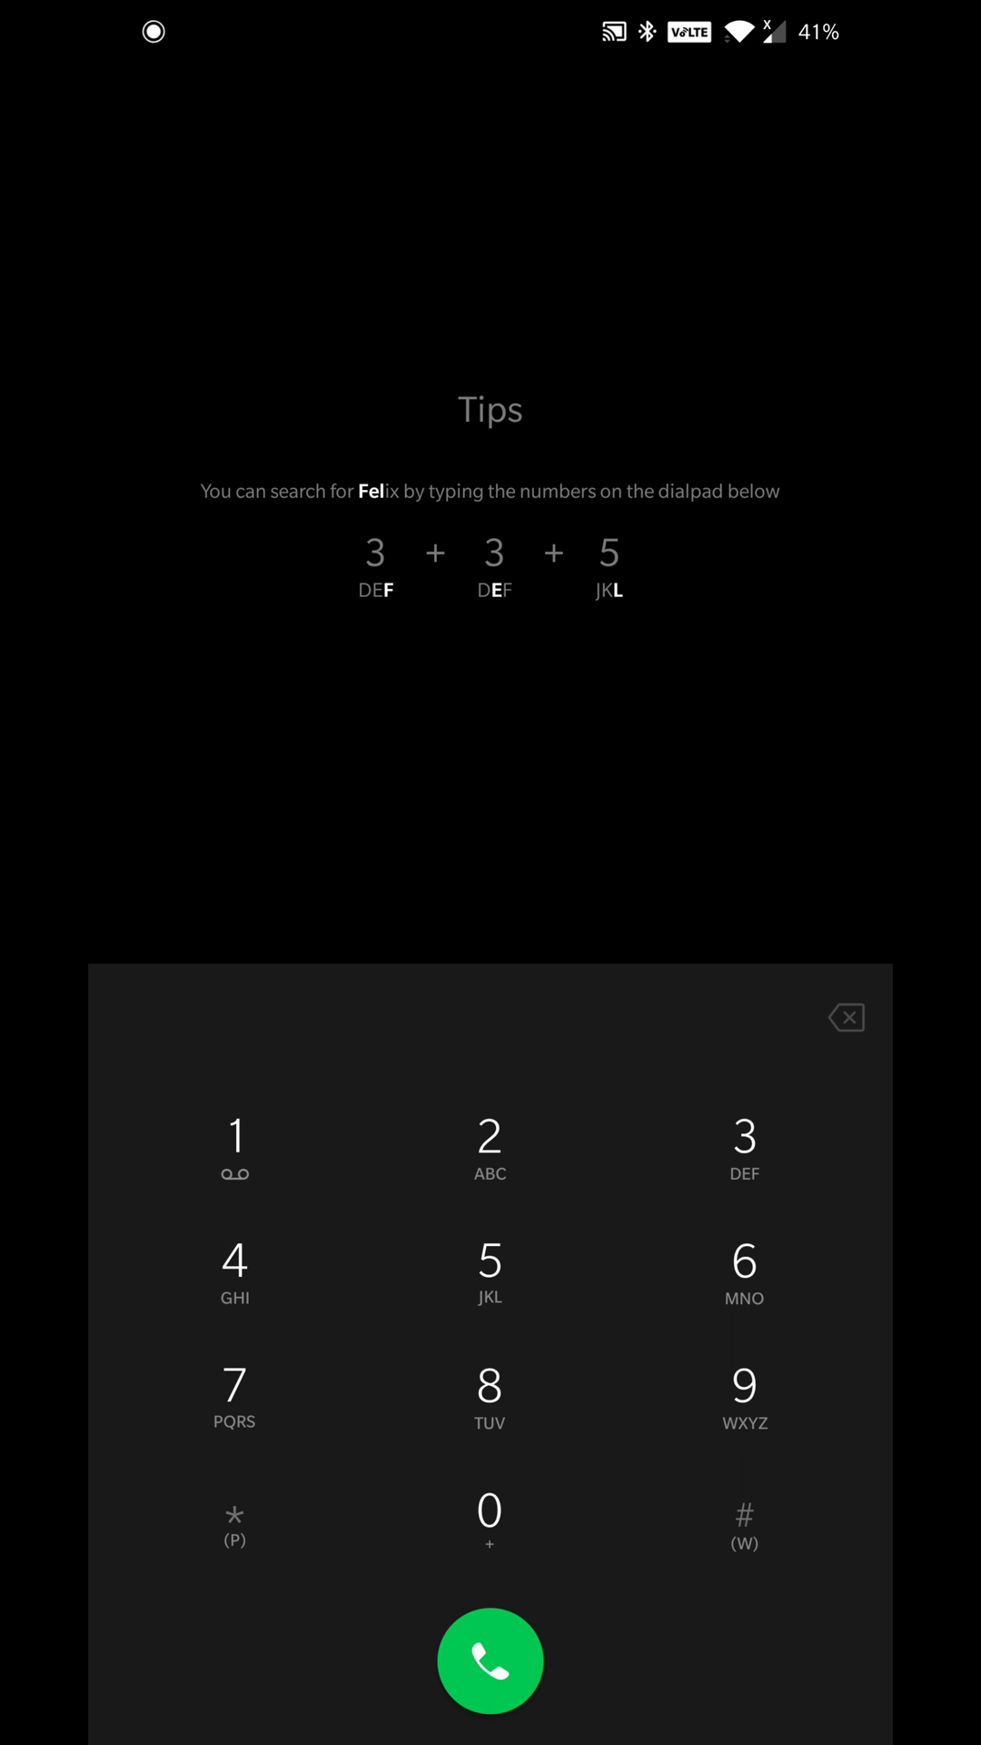
{"action": "left_click", "coordinate": [234, 1524]}
{"action": "left_click", "coordinate": [744, 1524]}
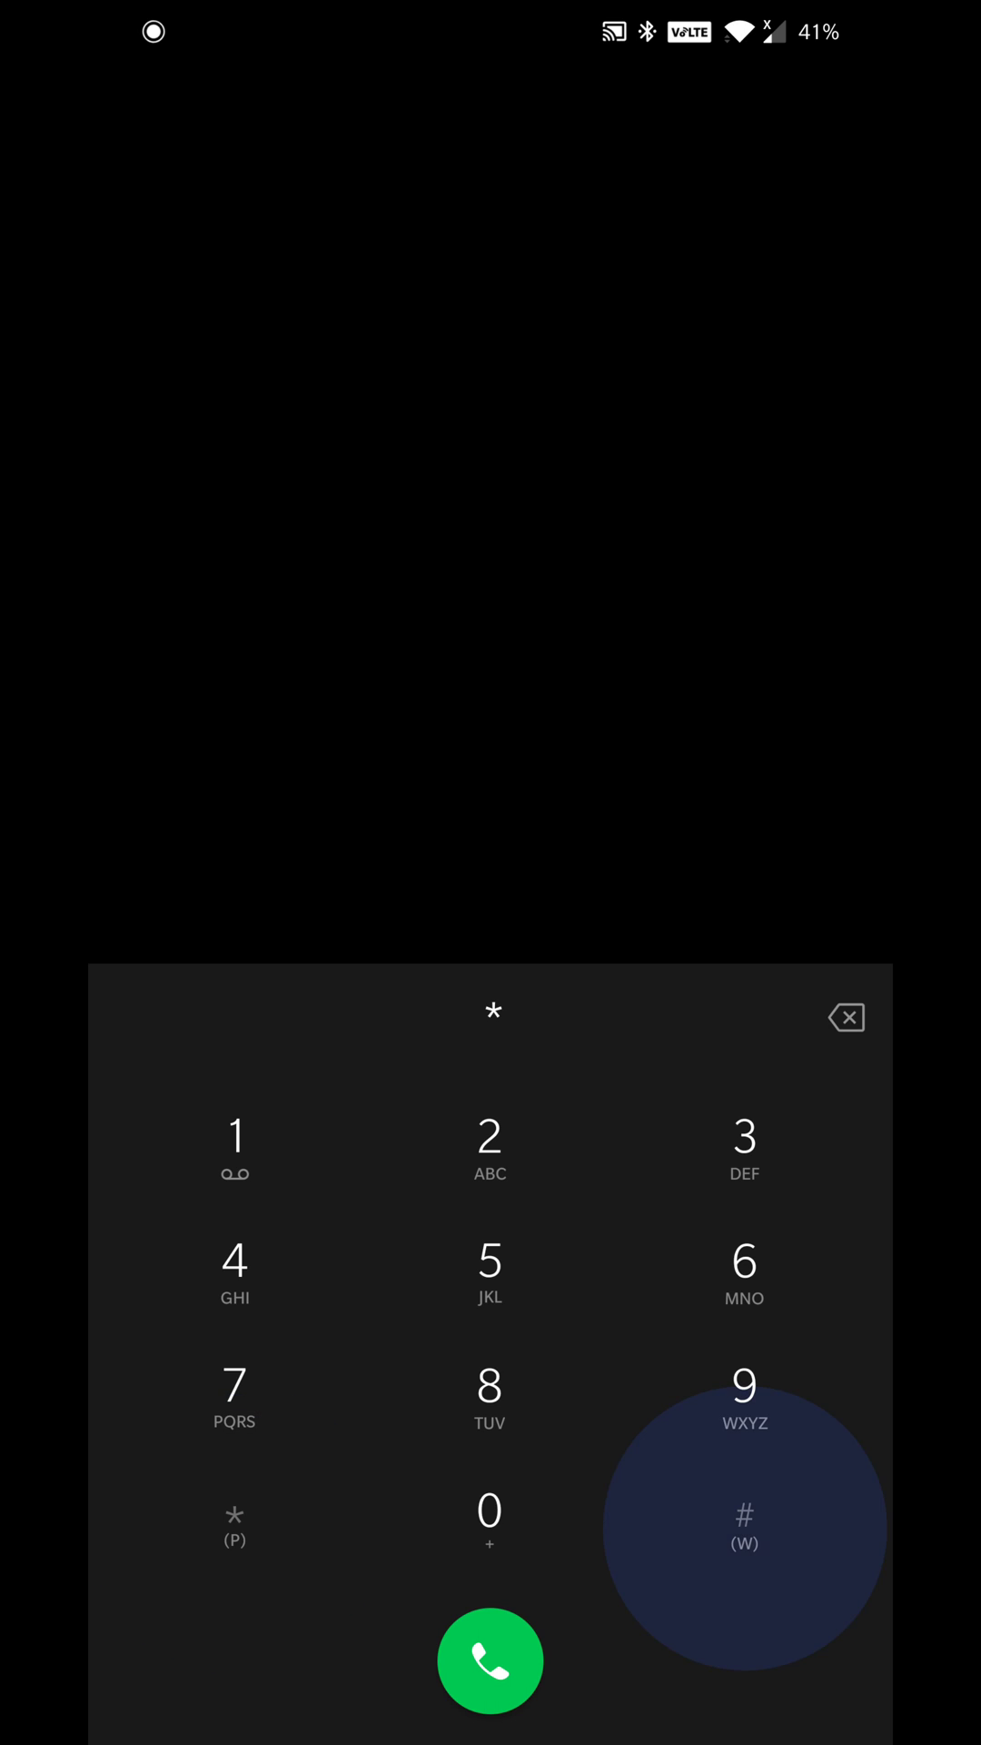
{"action": "left_click", "coordinate": [489, 1399]}
{"action": "left_click", "coordinate": [490, 1525]}
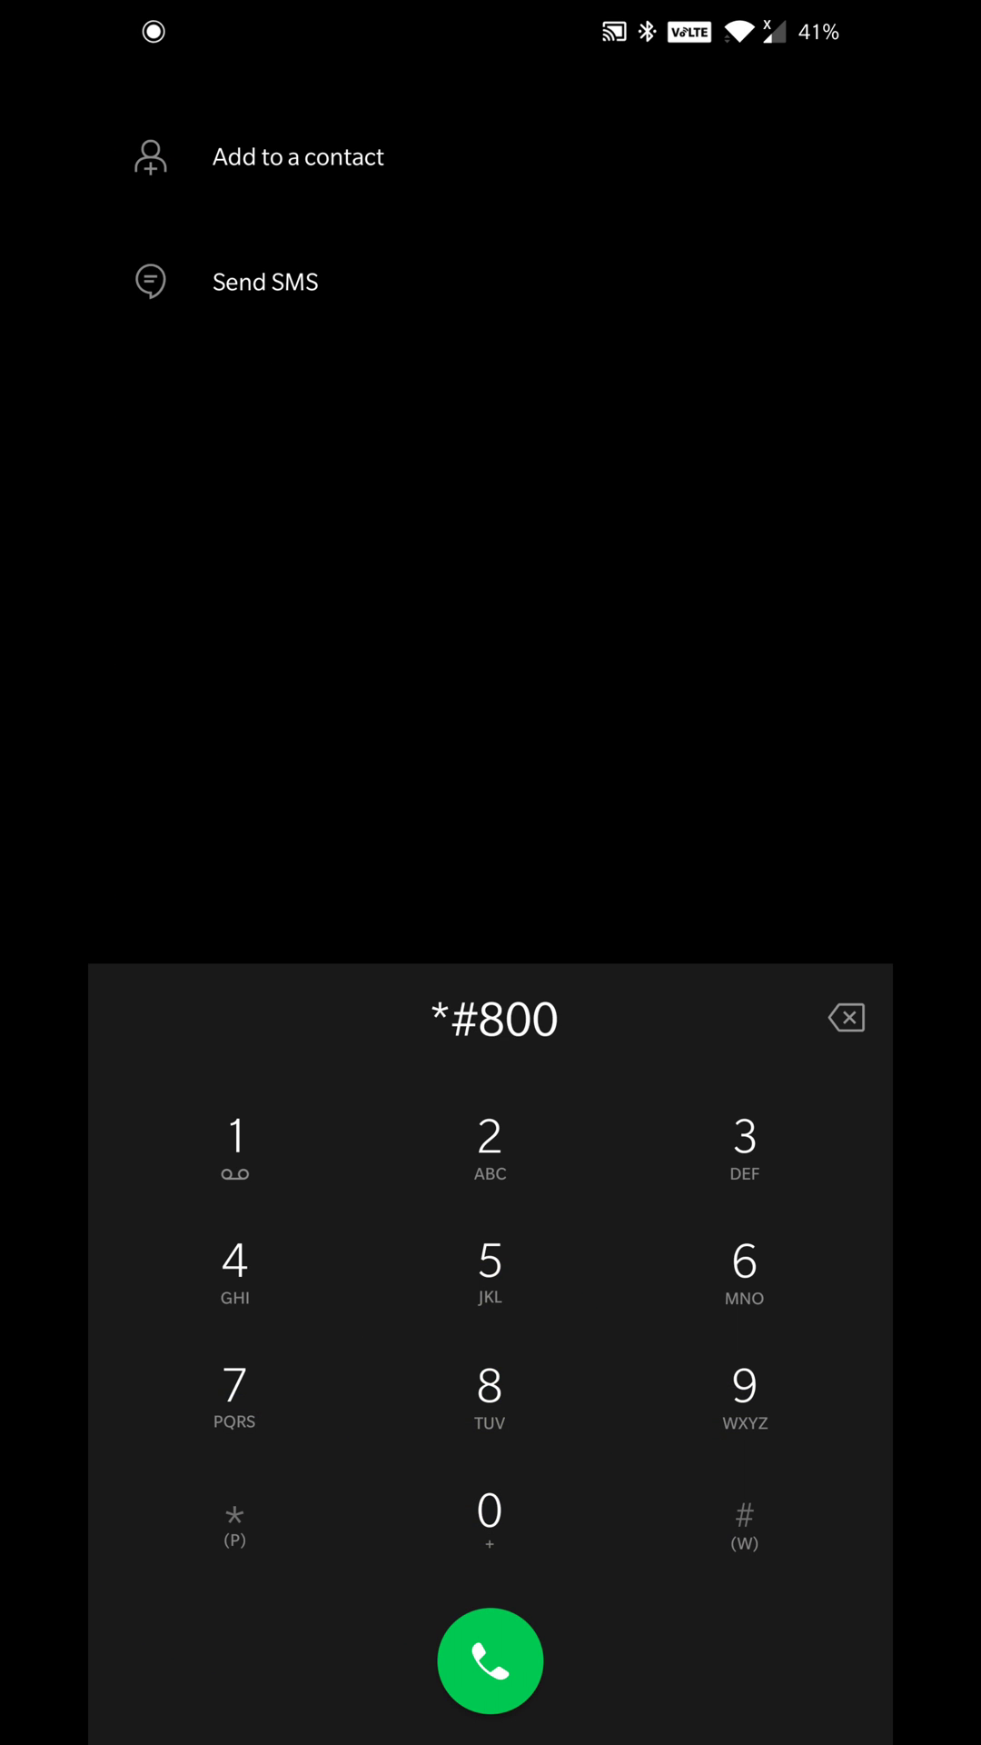
{"action": "left_click", "coordinate": [745, 1525]}
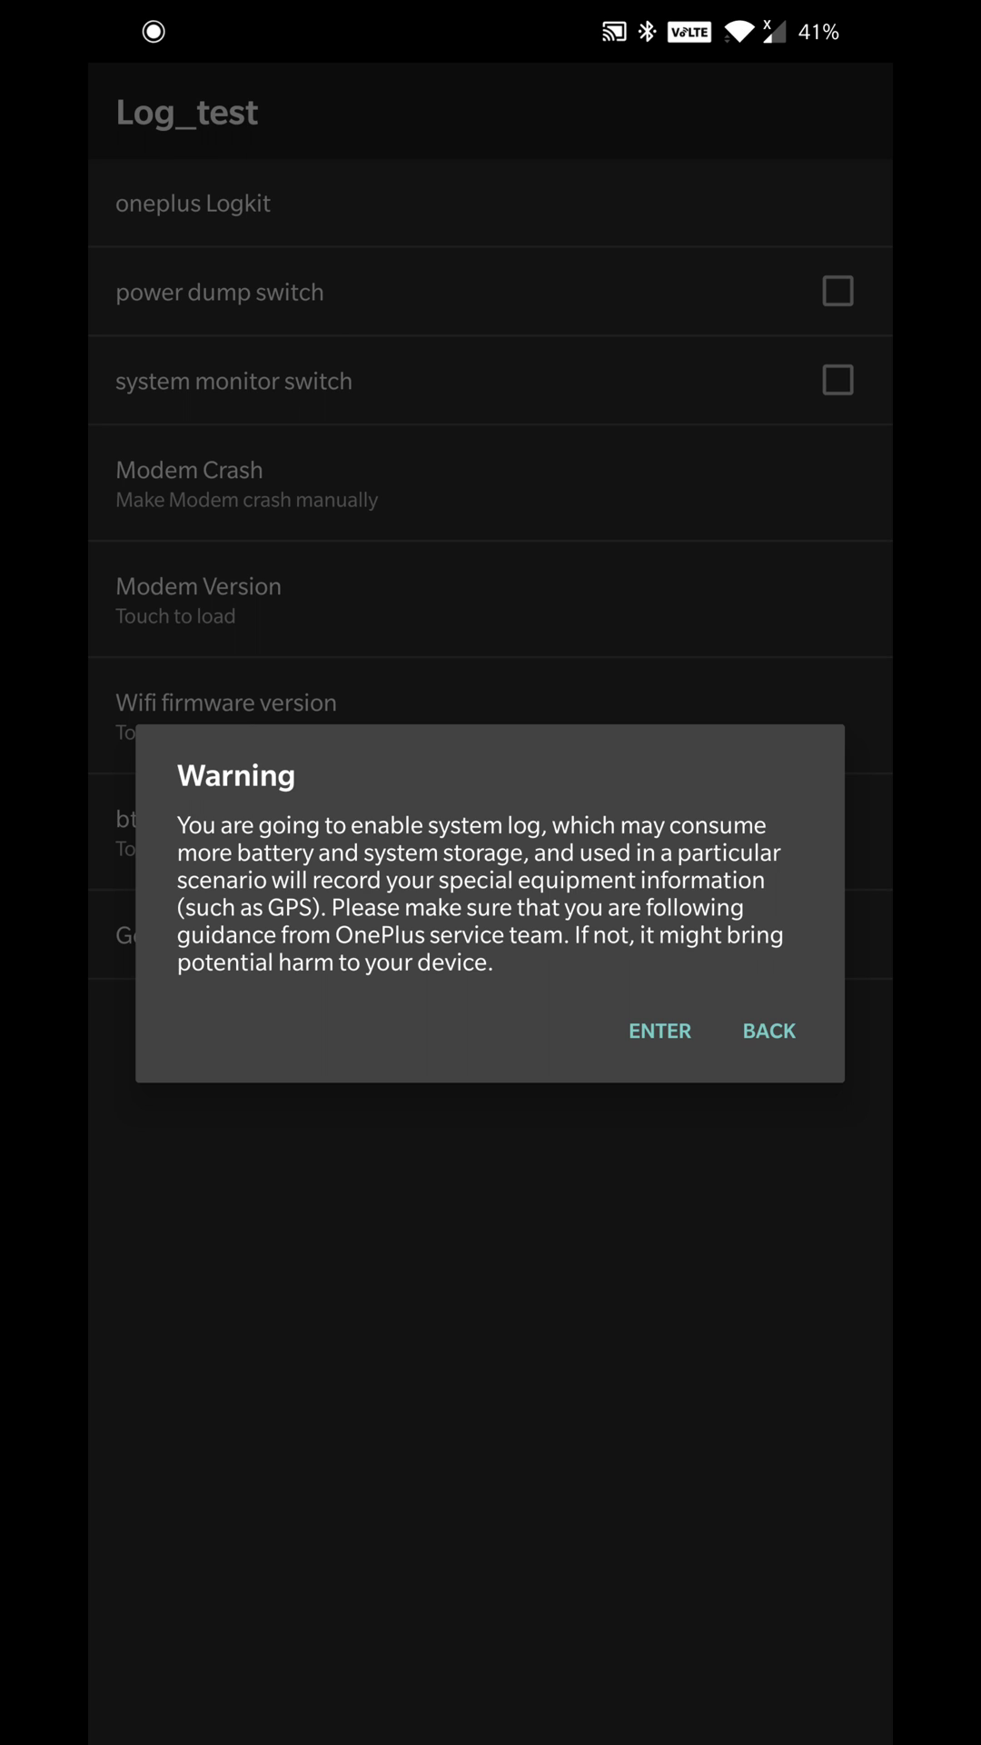
Step: Accept the system log Warning and enter the oneplus Logkit options list
{"action": "left_click", "coordinate": [660, 1031]}
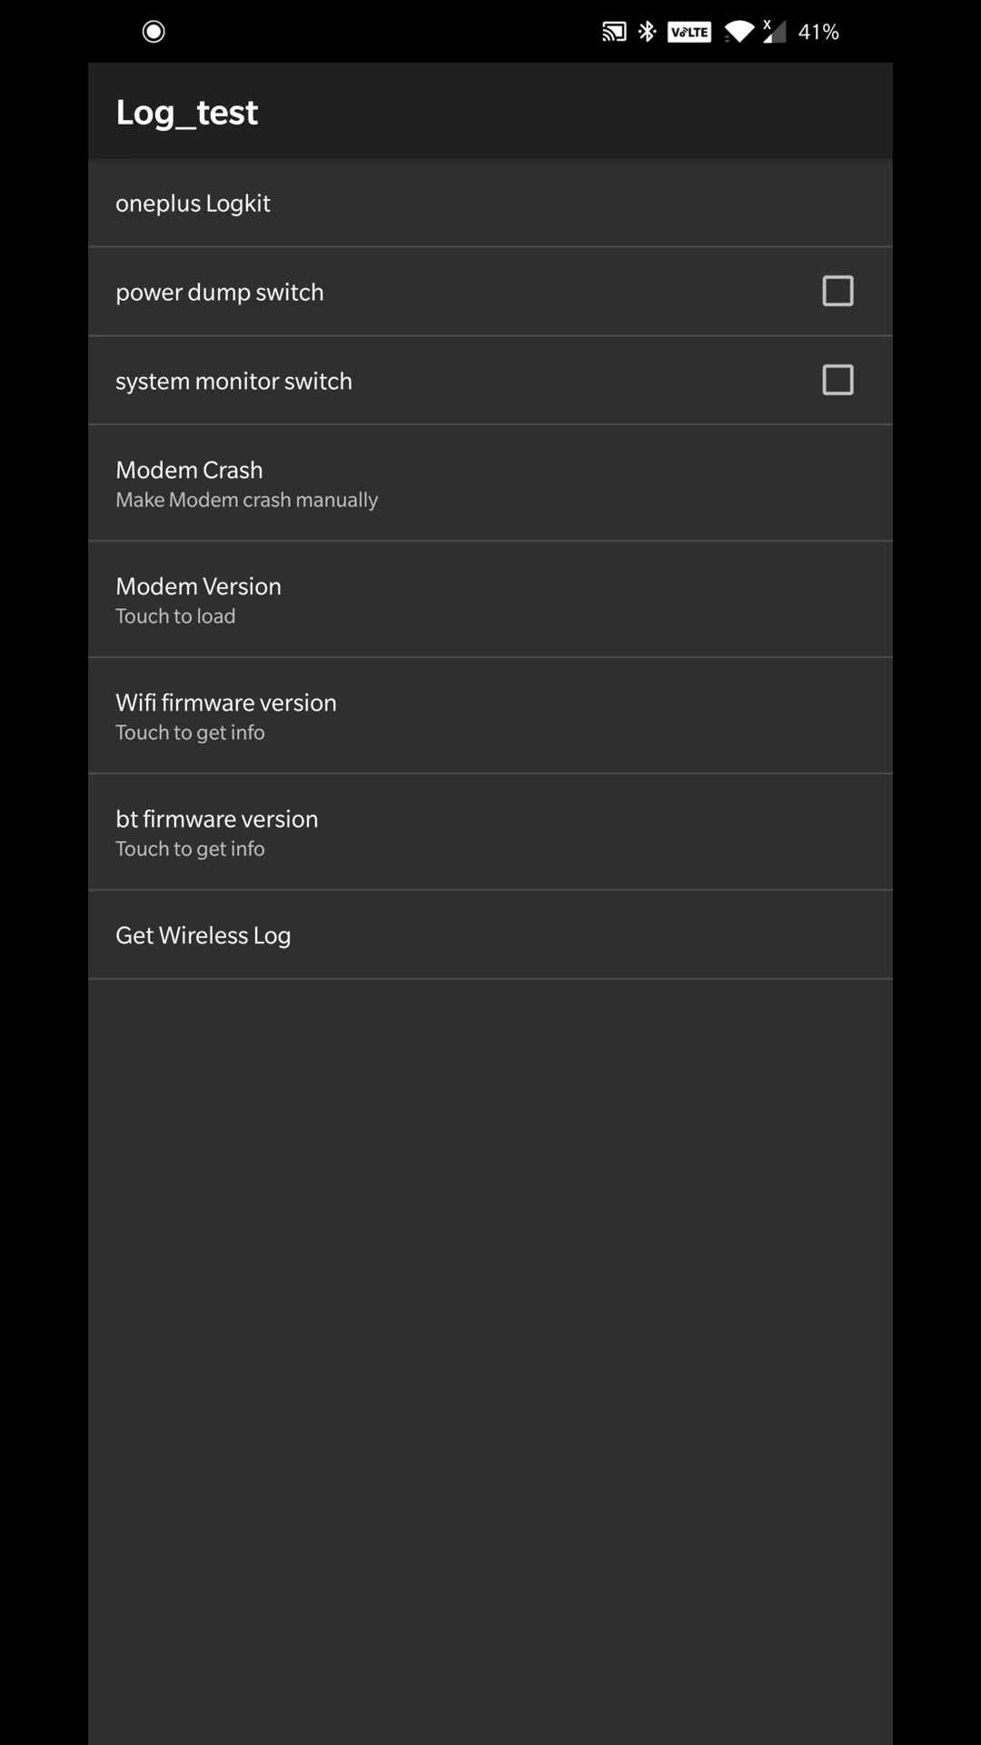
{"action": "left_click", "coordinate": [193, 203]}
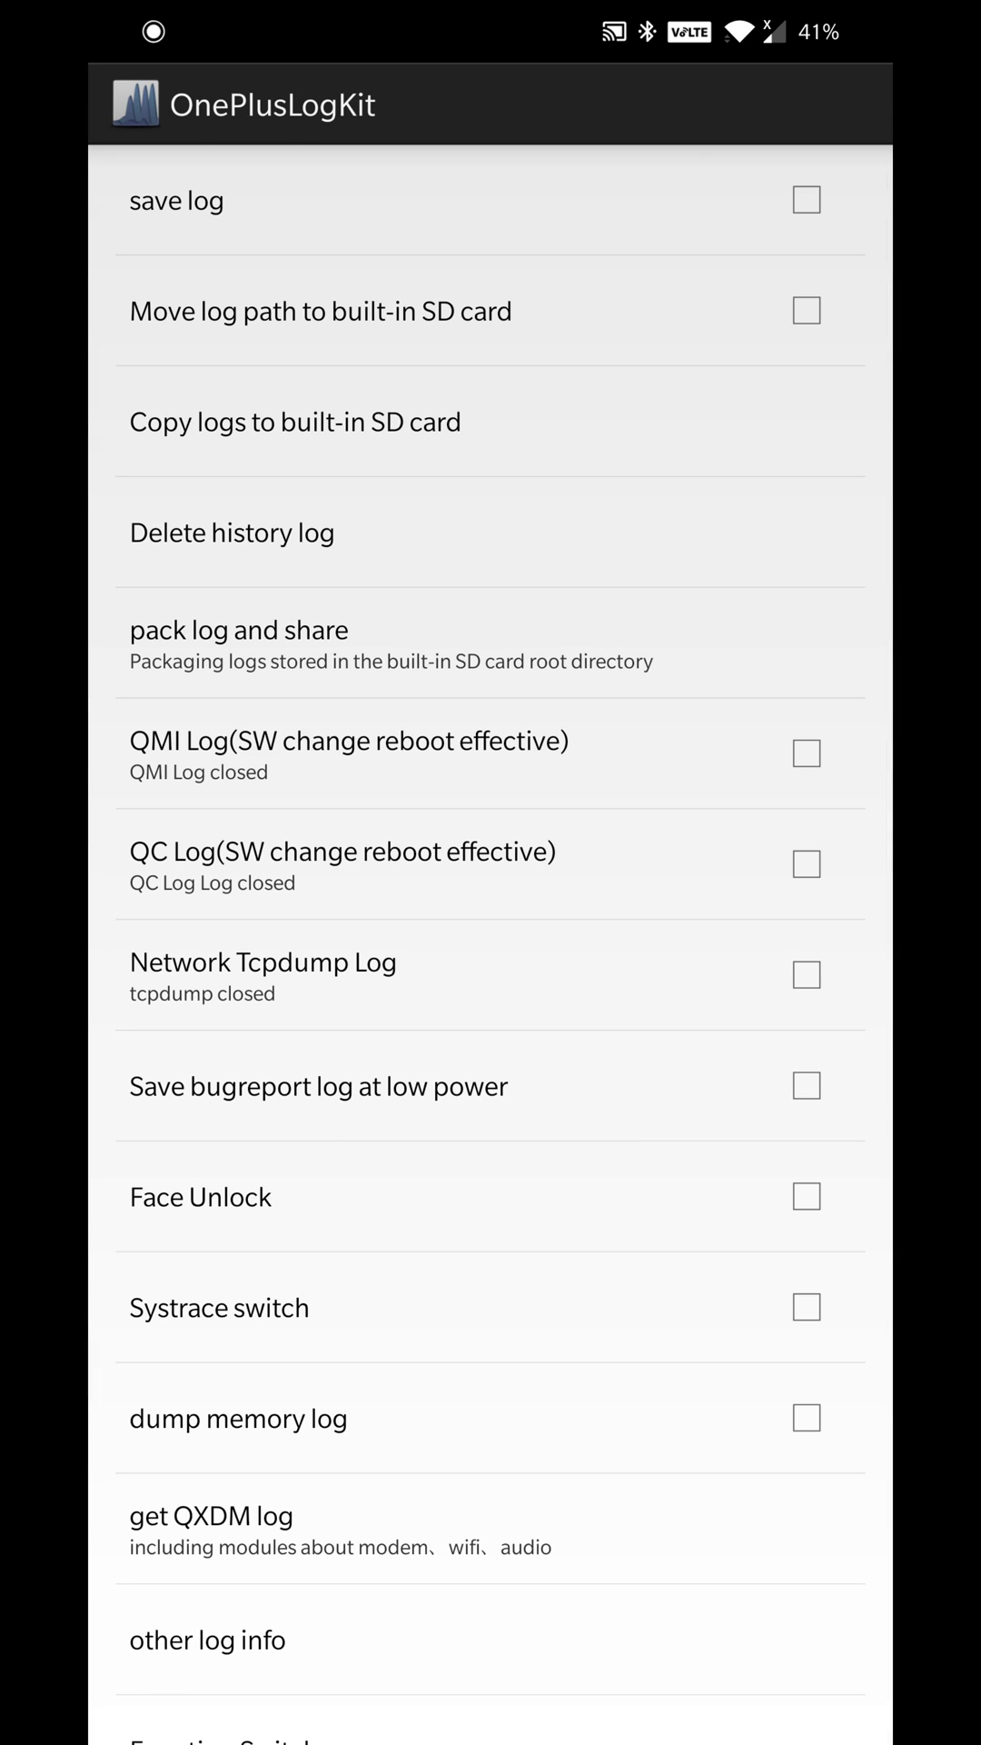
{"action": "scroll", "coordinate": [491, 955], "scroll_direction": "down", "scroll_amount": 3}
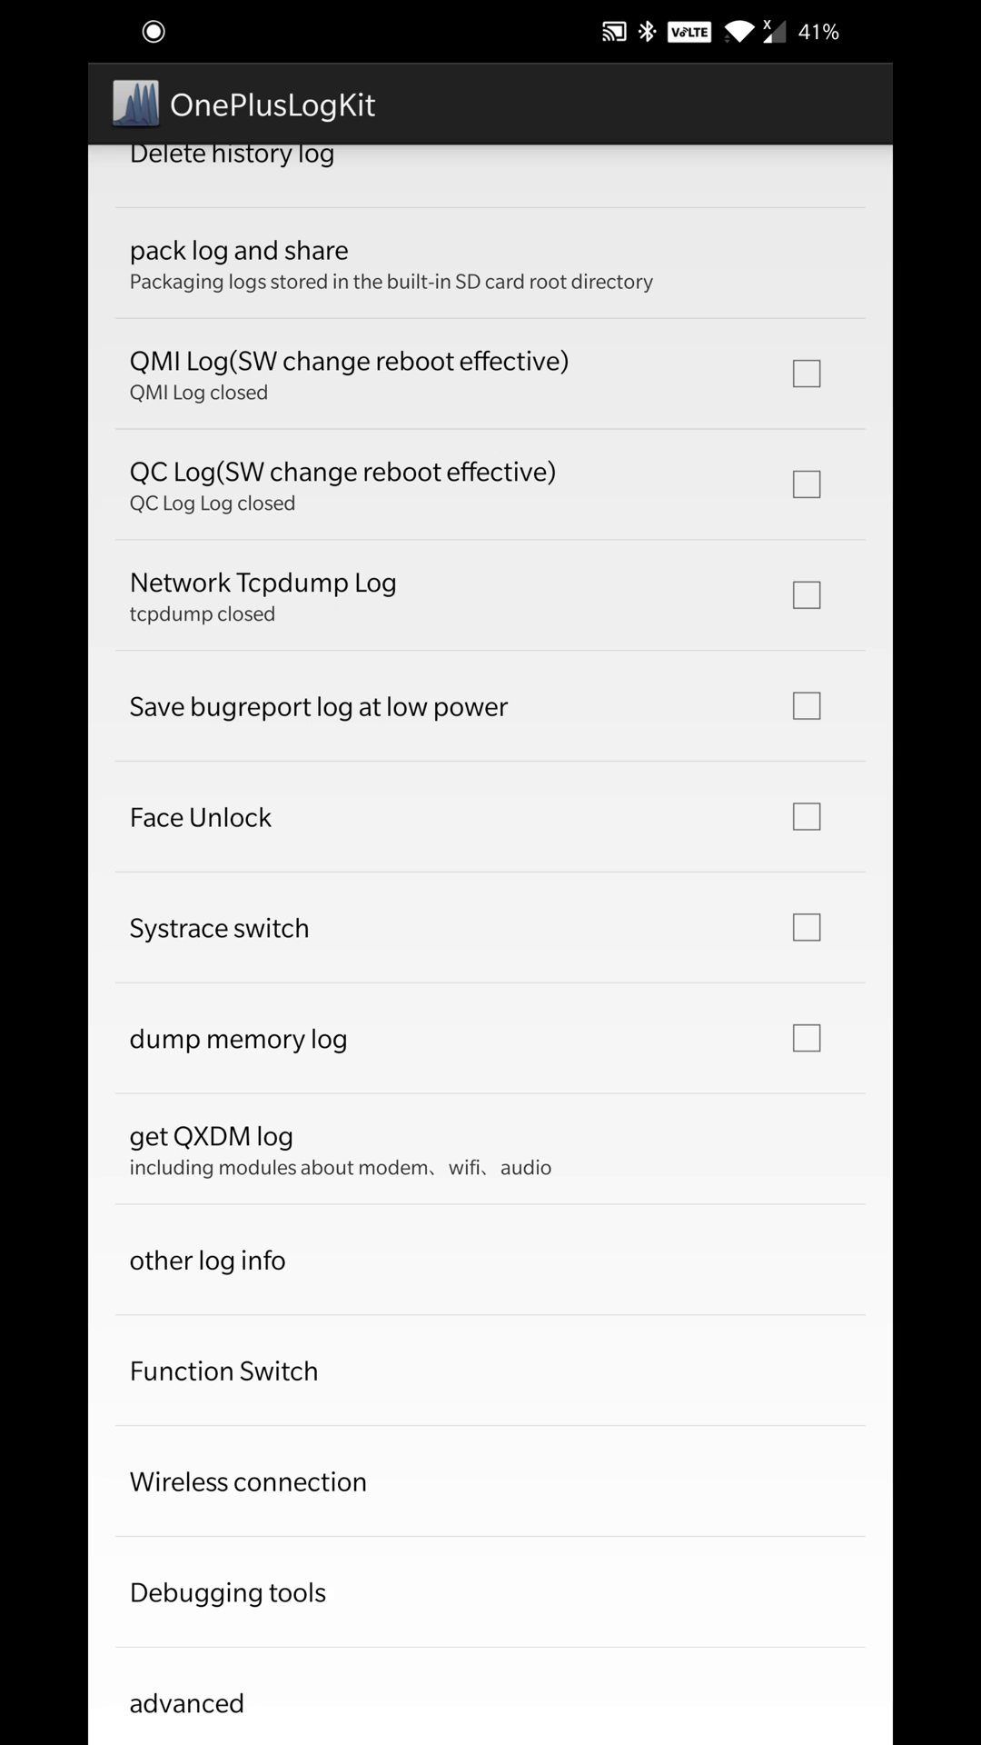
Step: Enter Function Switch and enable the VoLTE and VoWifi switches
{"action": "left_click", "coordinate": [223, 1370]}
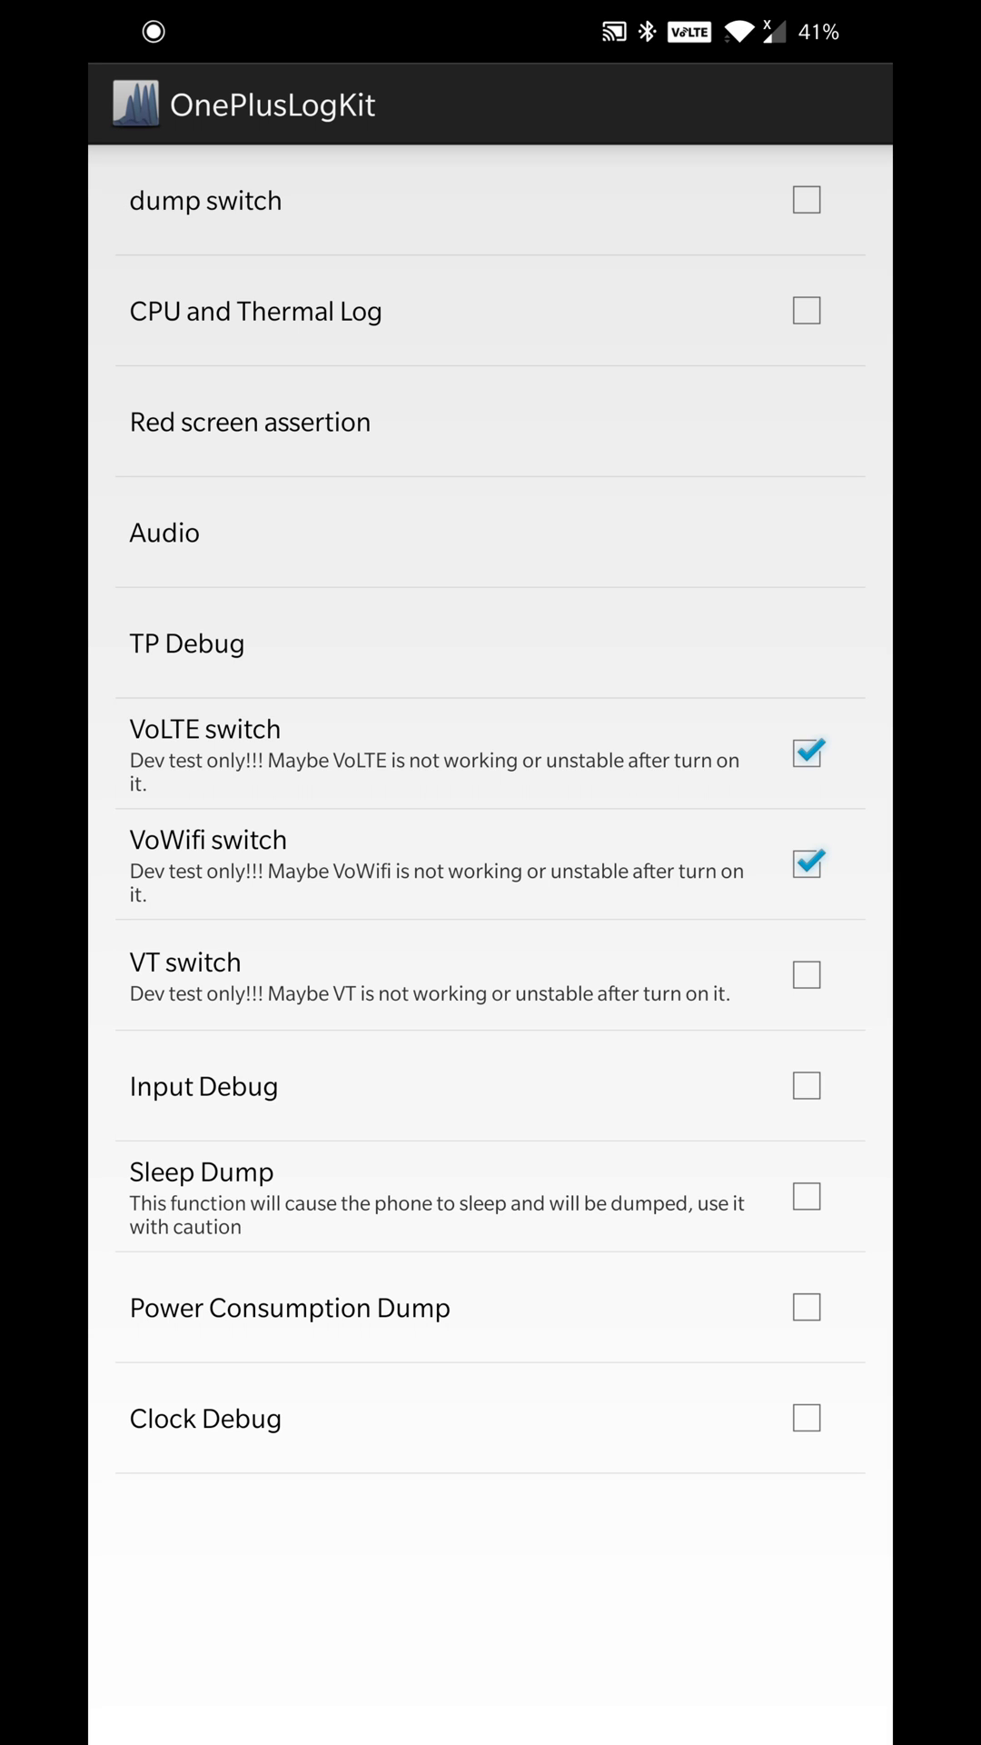
Step: Leave the log tool and launch Settings from the app drawer
{"action": "key", "text": "Home"}
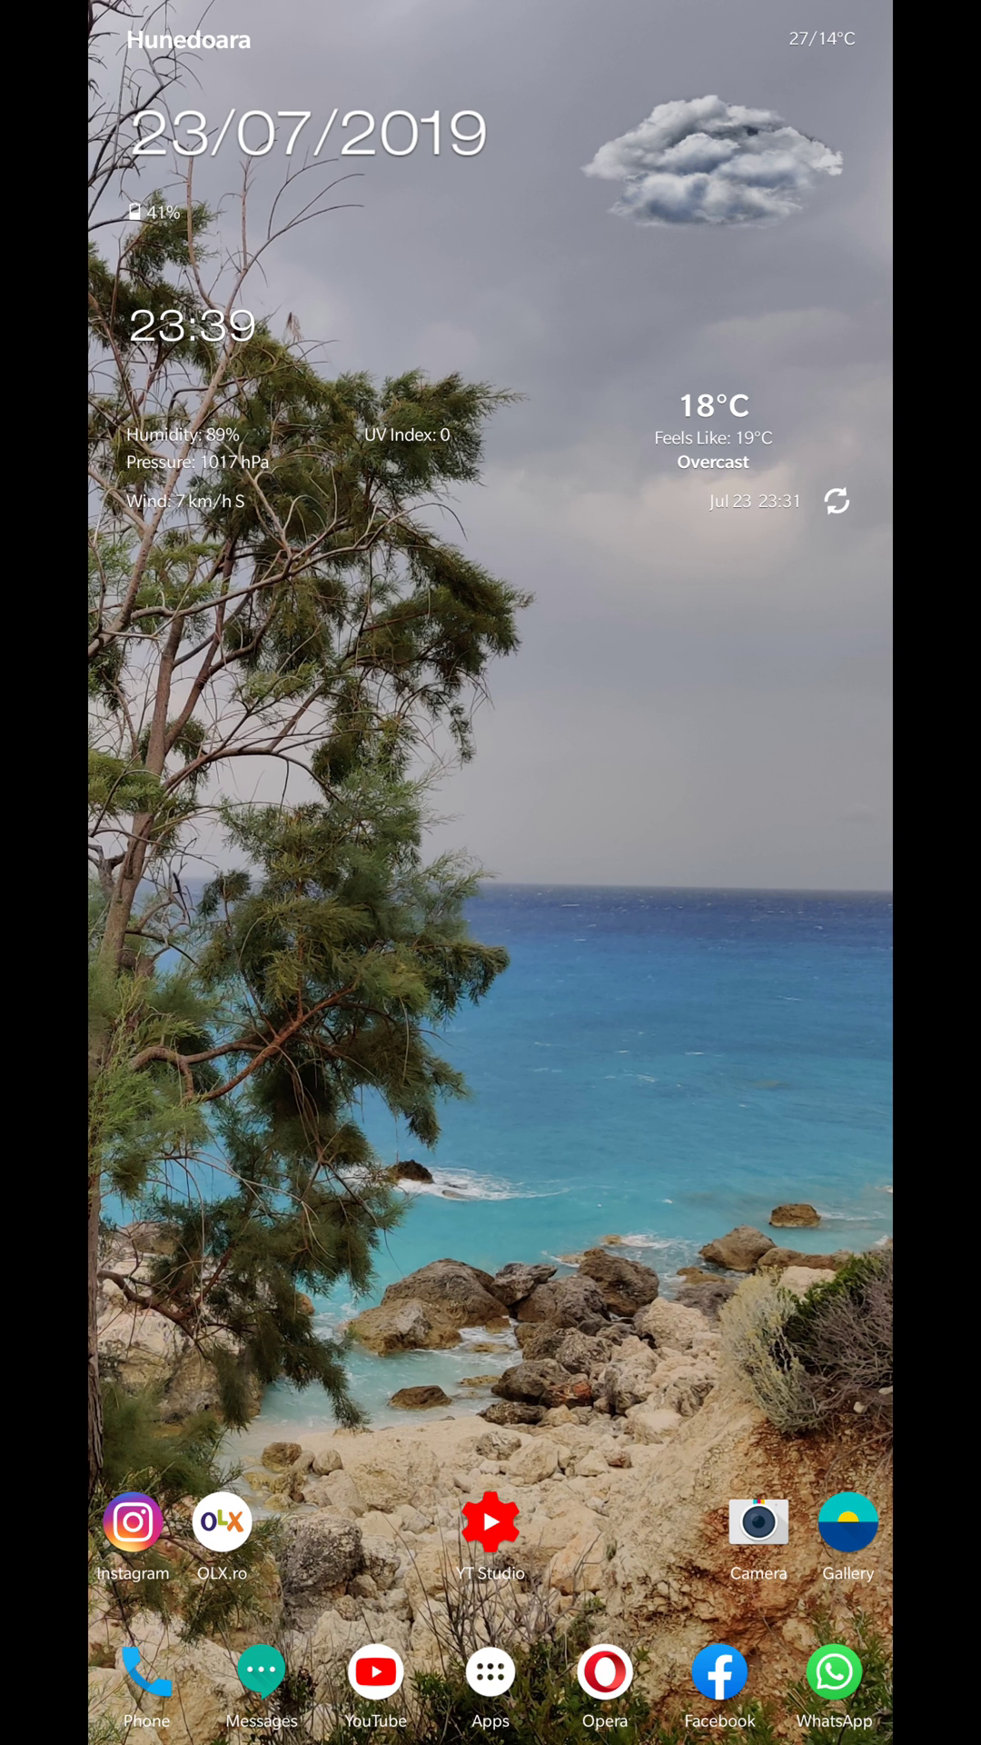
{"action": "left_click", "coordinate": [491, 1672]}
{"action": "scroll", "coordinate": [491, 872], "scroll_direction": "down", "scroll_amount": 10}
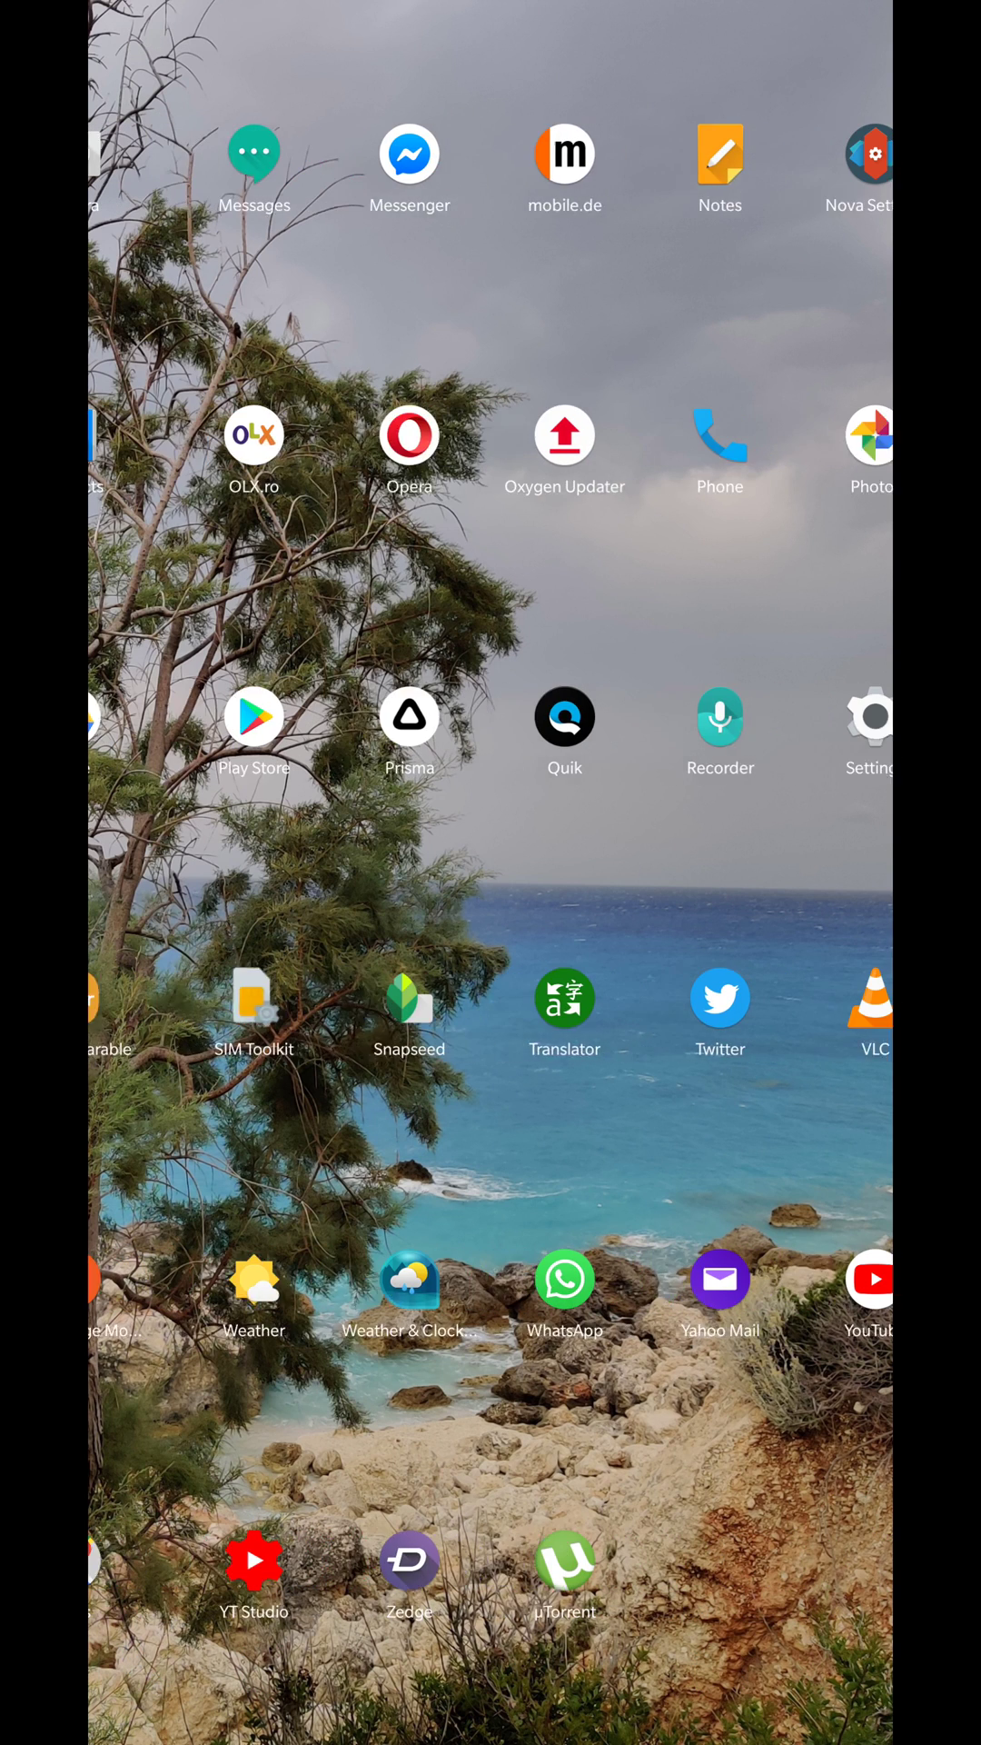
{"action": "left_click", "coordinate": [799, 718]}
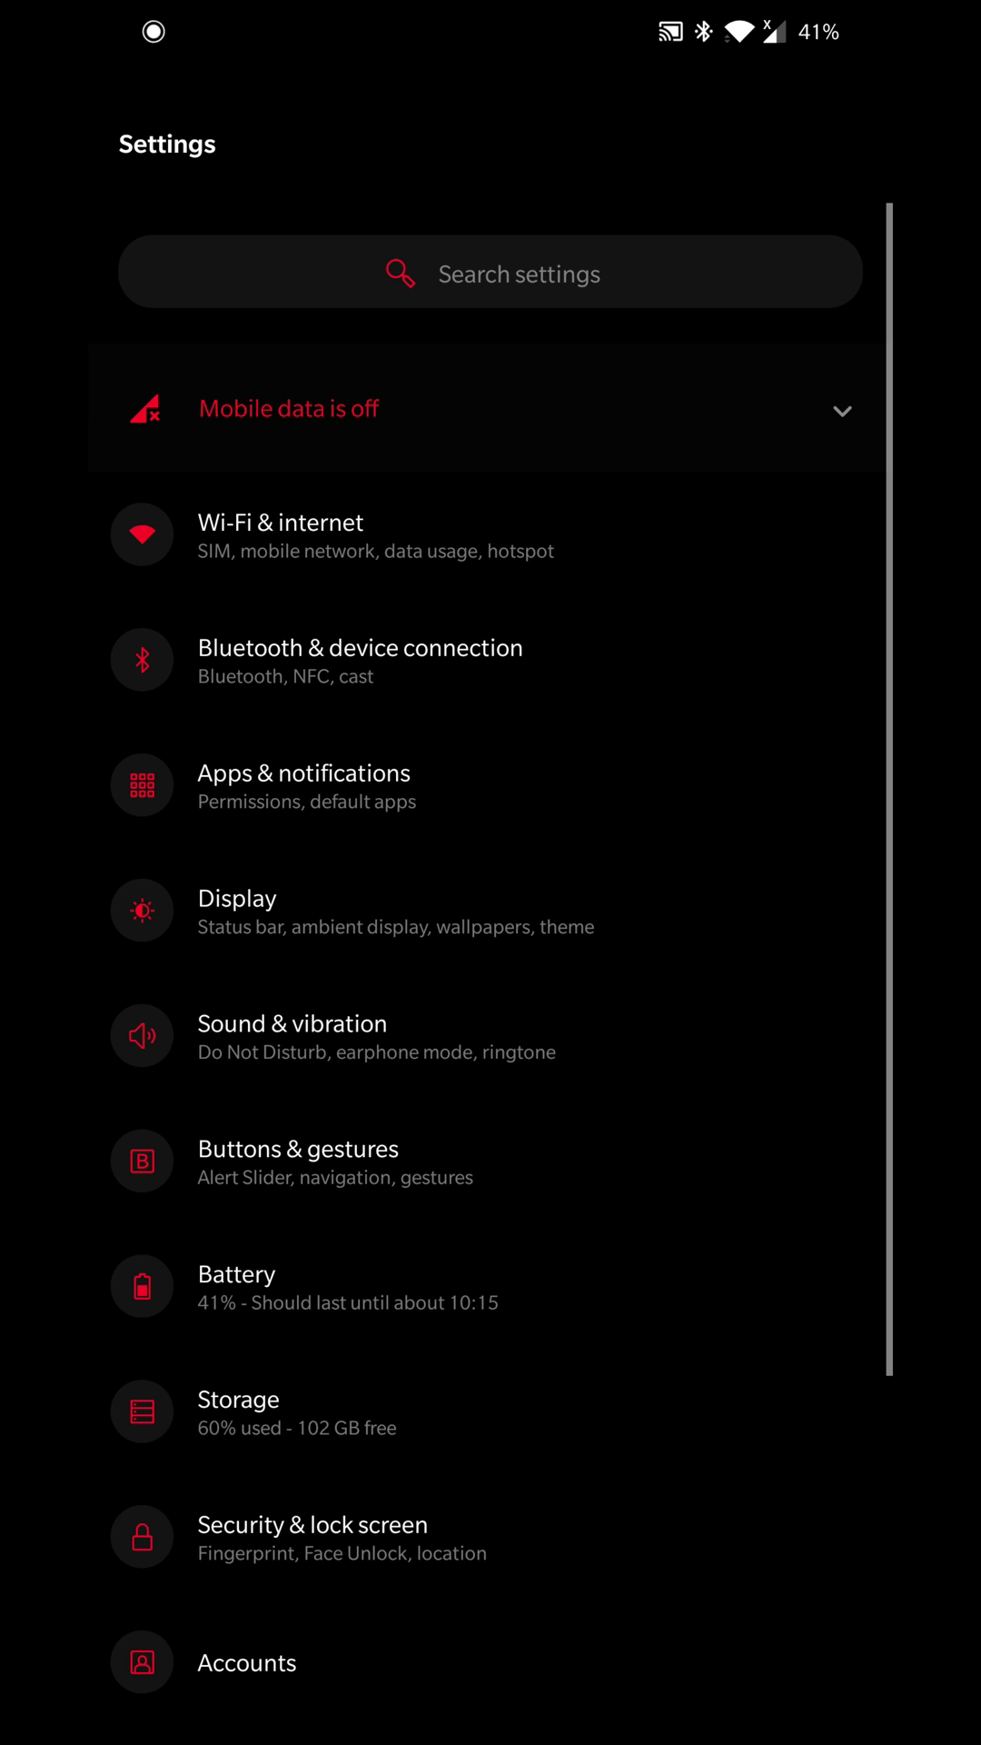
Step: Navigate Wi-Fi & internet > SIM & network to the SIM 1 page showing VoLTE on and Wi-Fi Calling off
{"action": "left_click", "coordinate": [376, 535]}
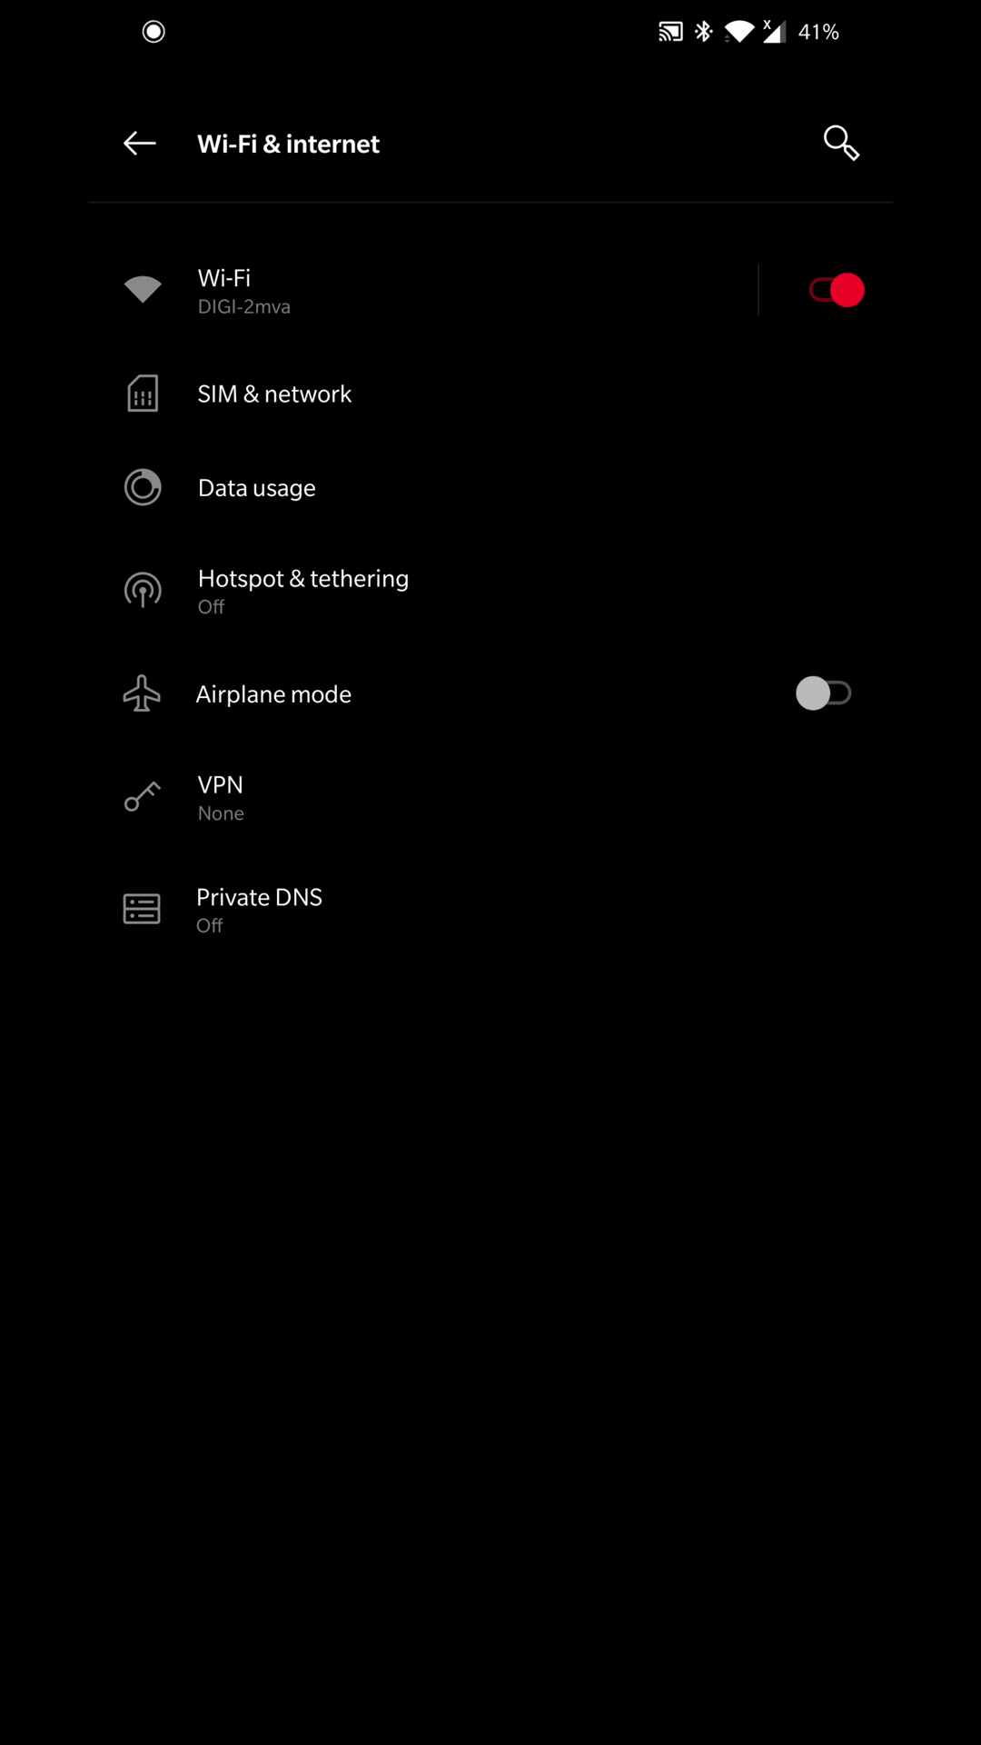
{"action": "left_click", "coordinate": [274, 393]}
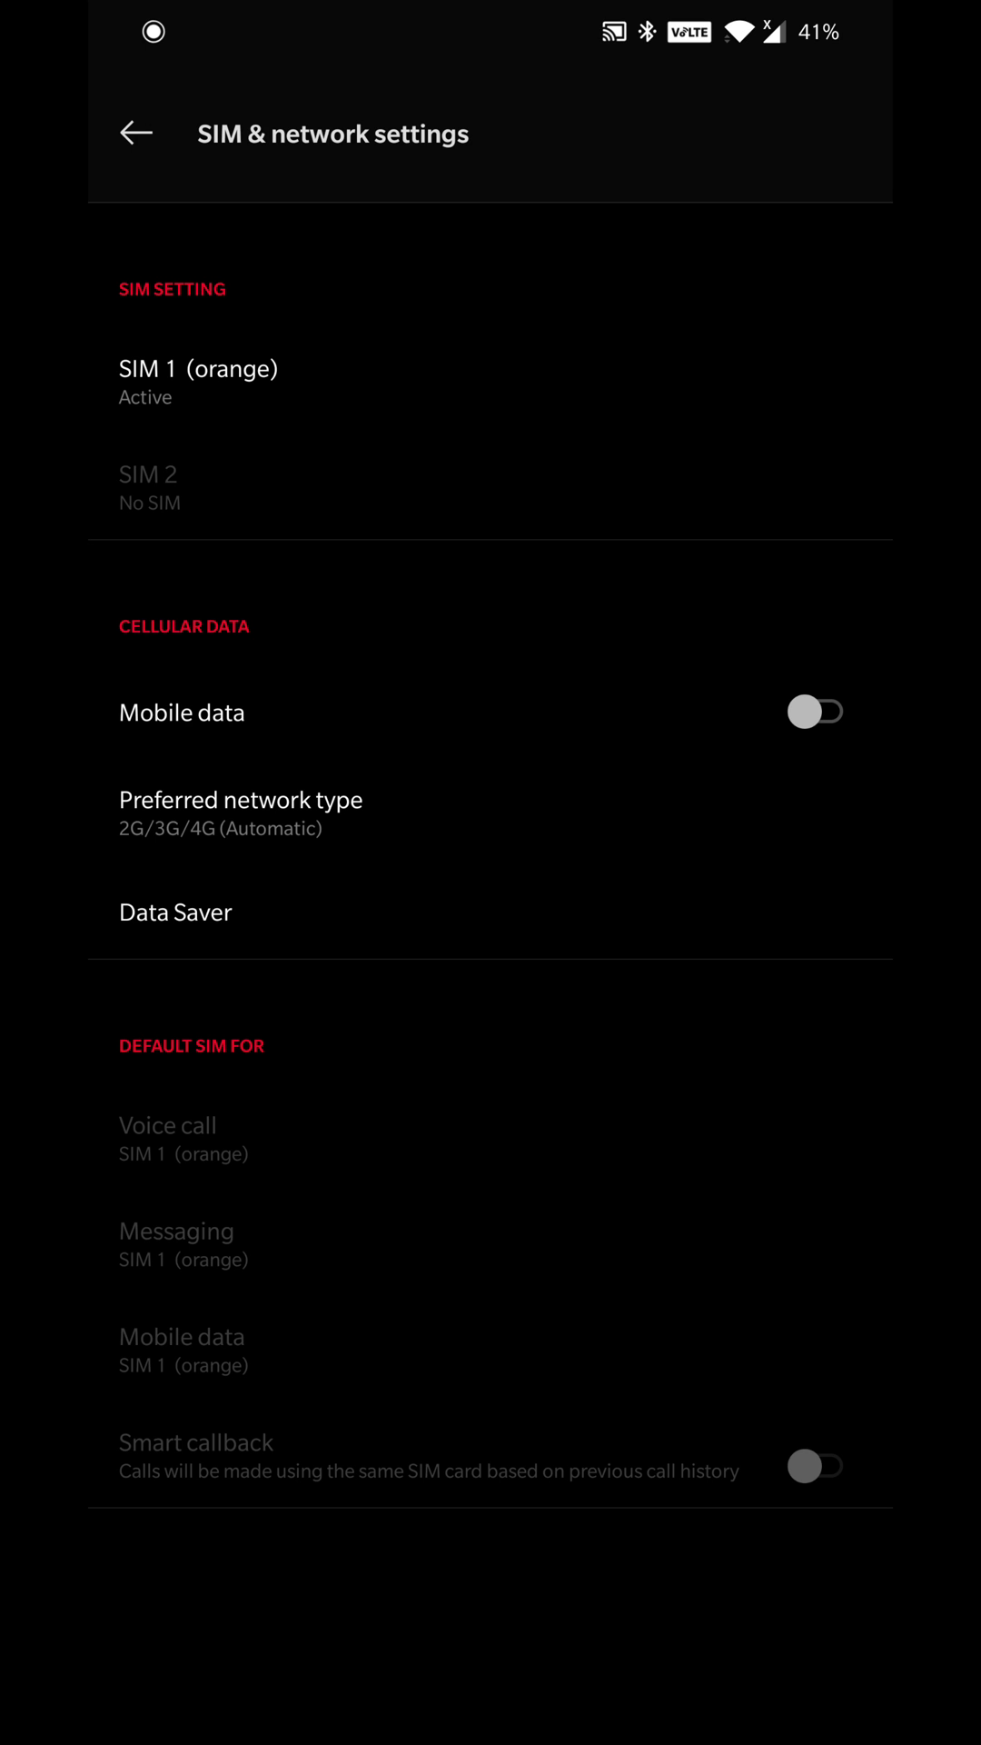
{"action": "left_click", "coordinate": [197, 382]}
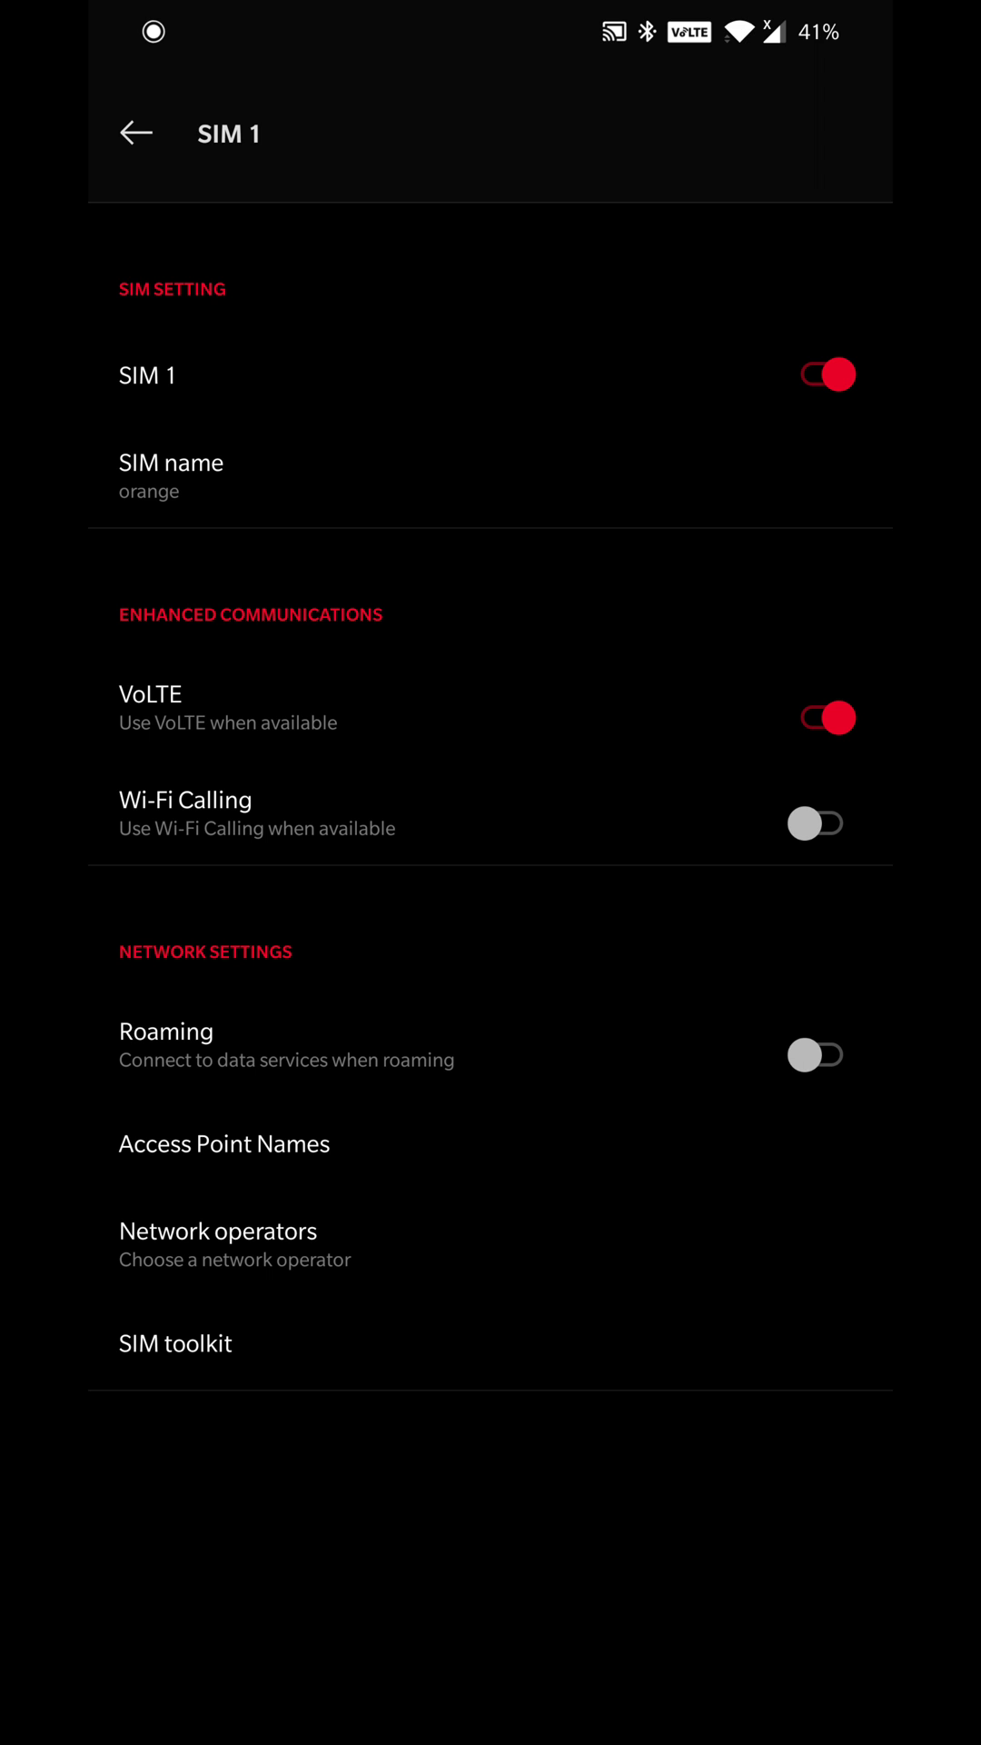